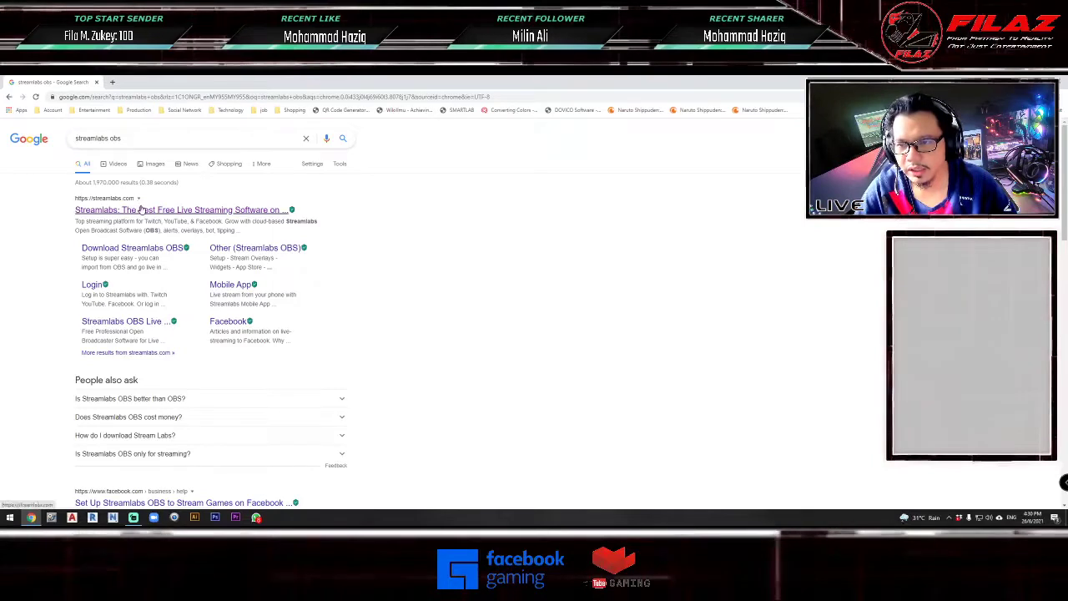
- Open the Streamlabs website from the search results and download the Streamlabs OBS installer for Windows
click(142, 209)
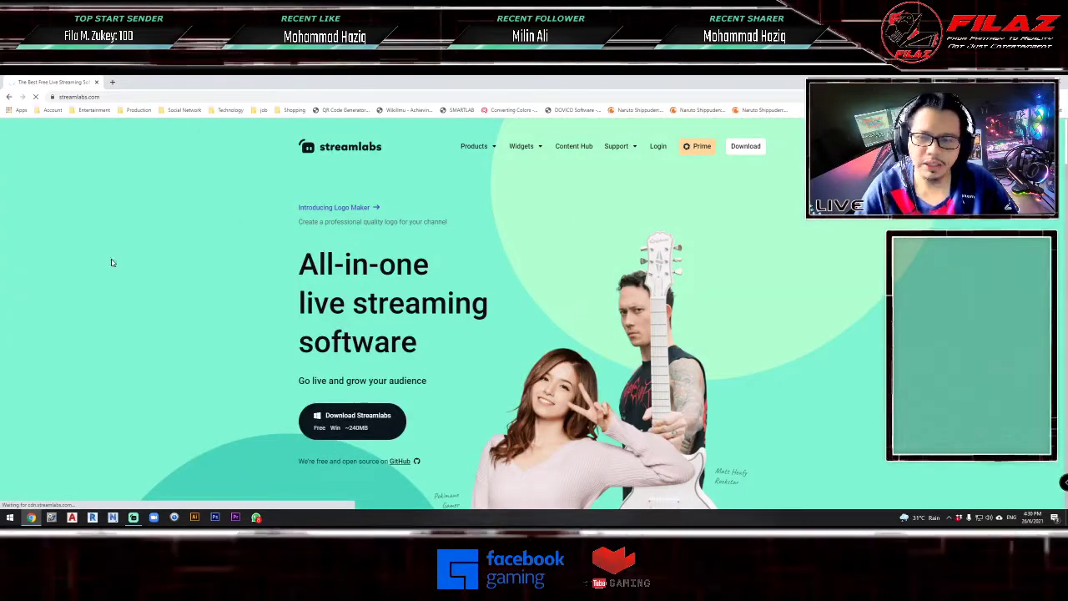
click(8, 97)
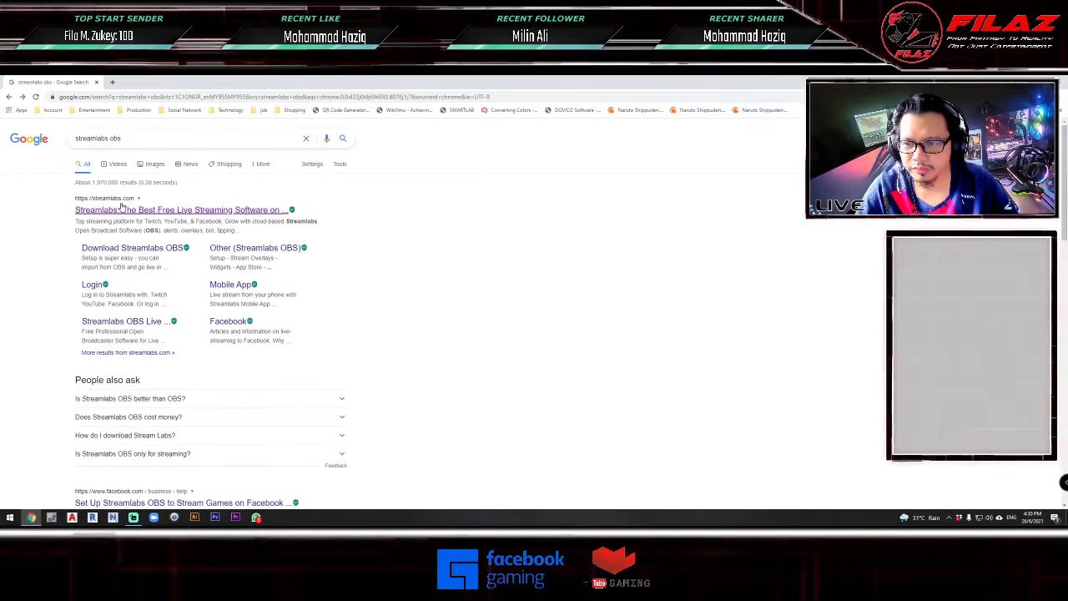
click(134, 209)
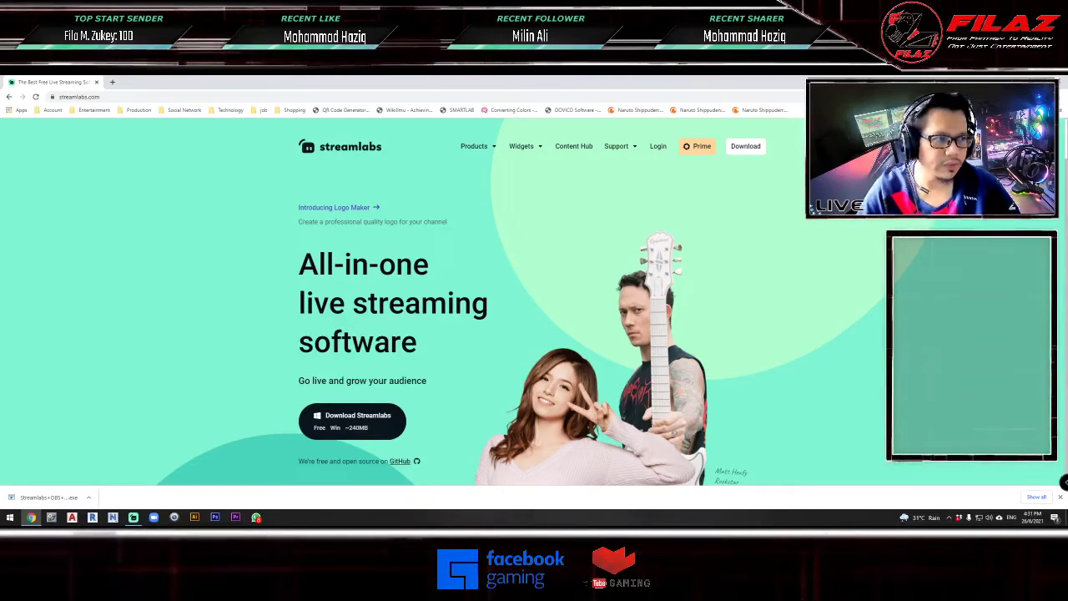
- Switch to Streamlabs OBS and review the General page of its settings
click(1006, 82)
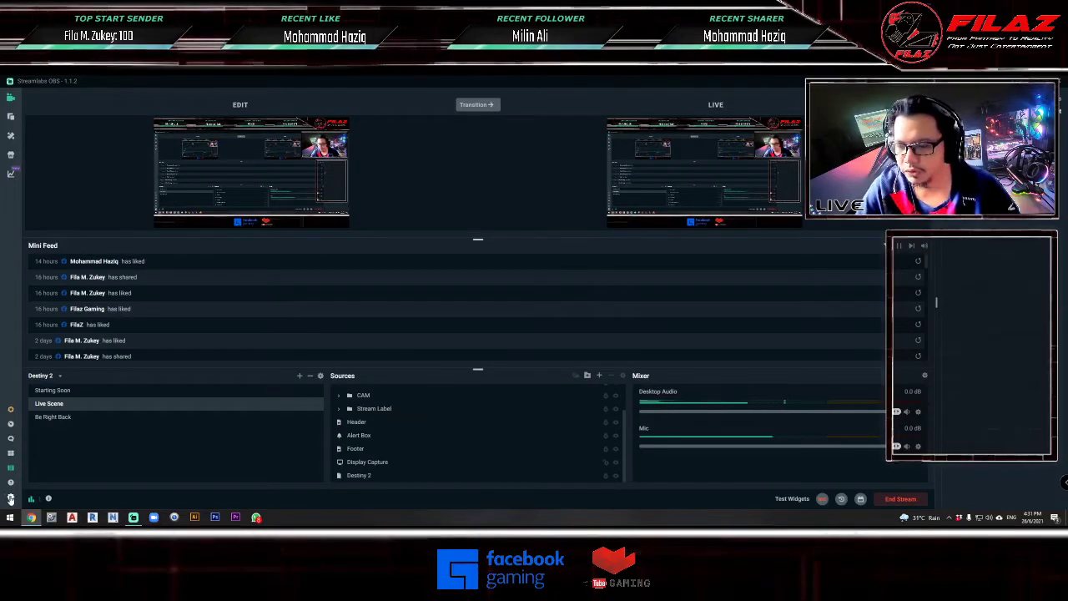
click(10, 498)
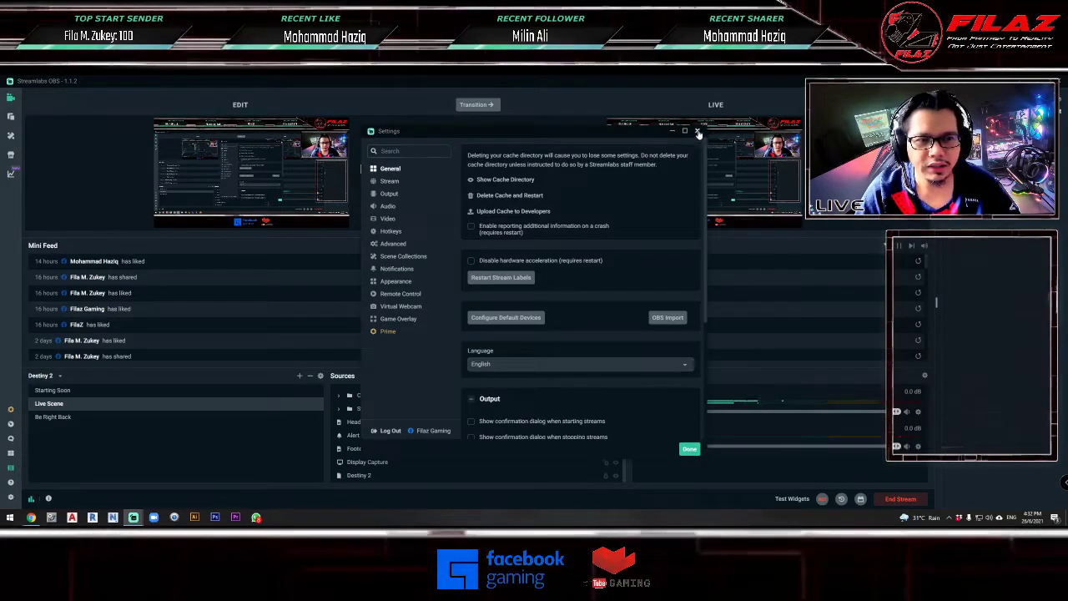
click(138, 203)
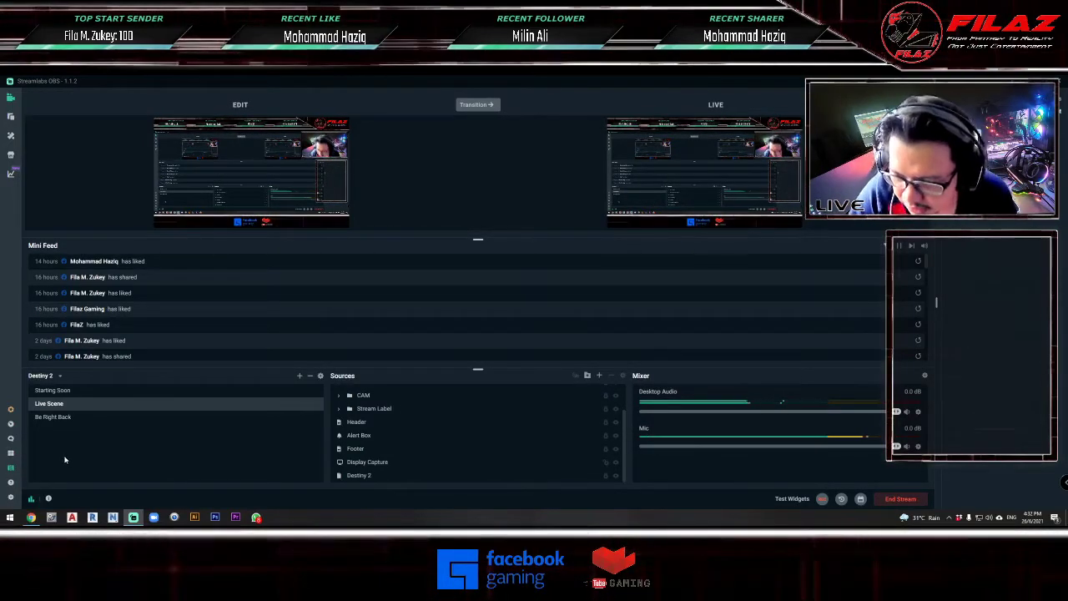
- Turn off Studio Mode and check the list of available scene collections
click(11, 468)
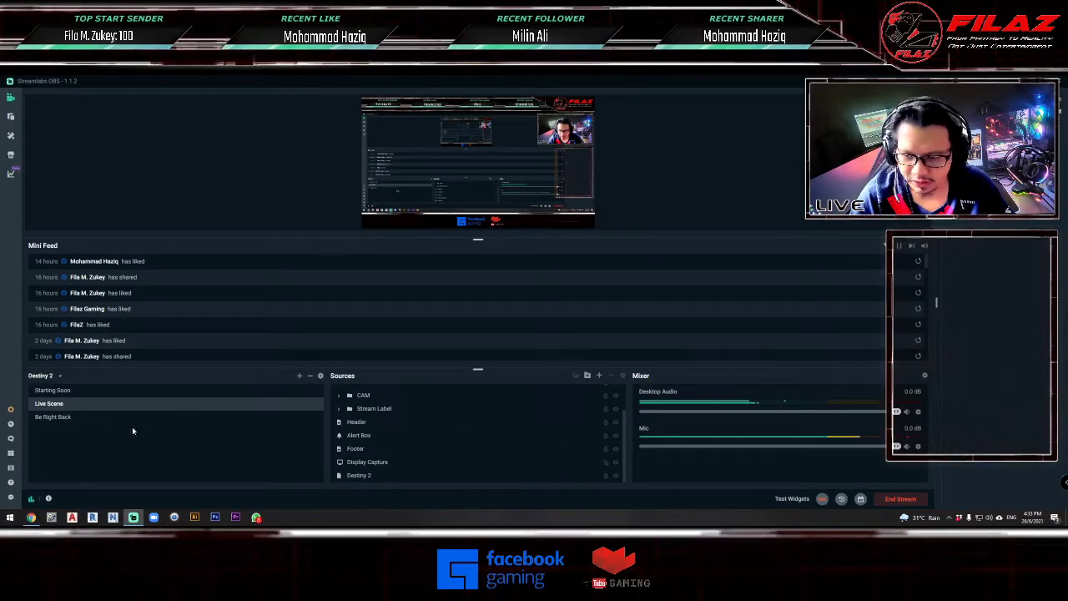
click(60, 377)
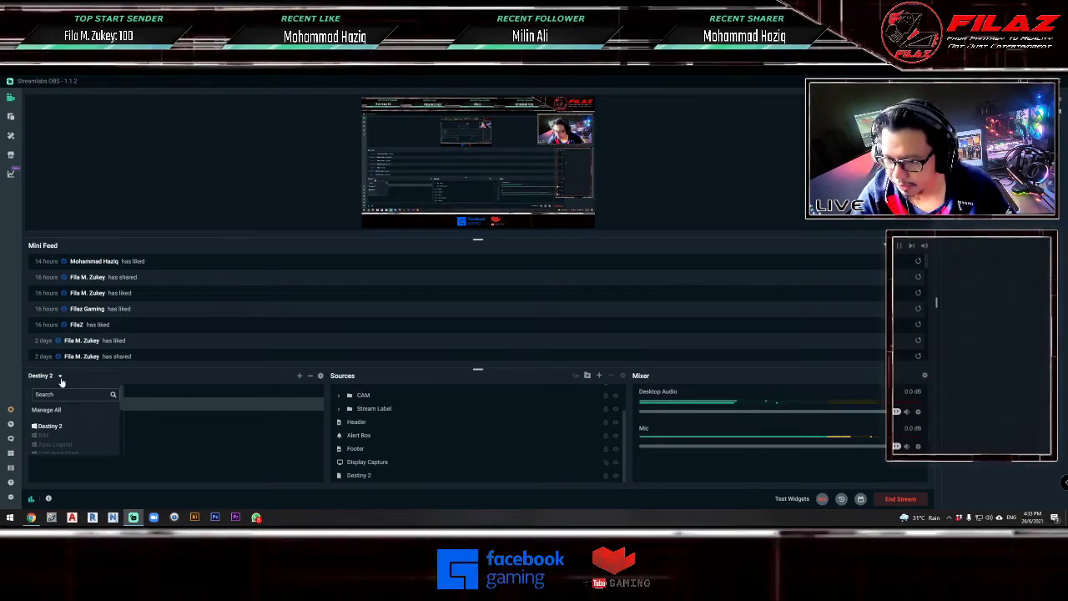
click(201, 446)
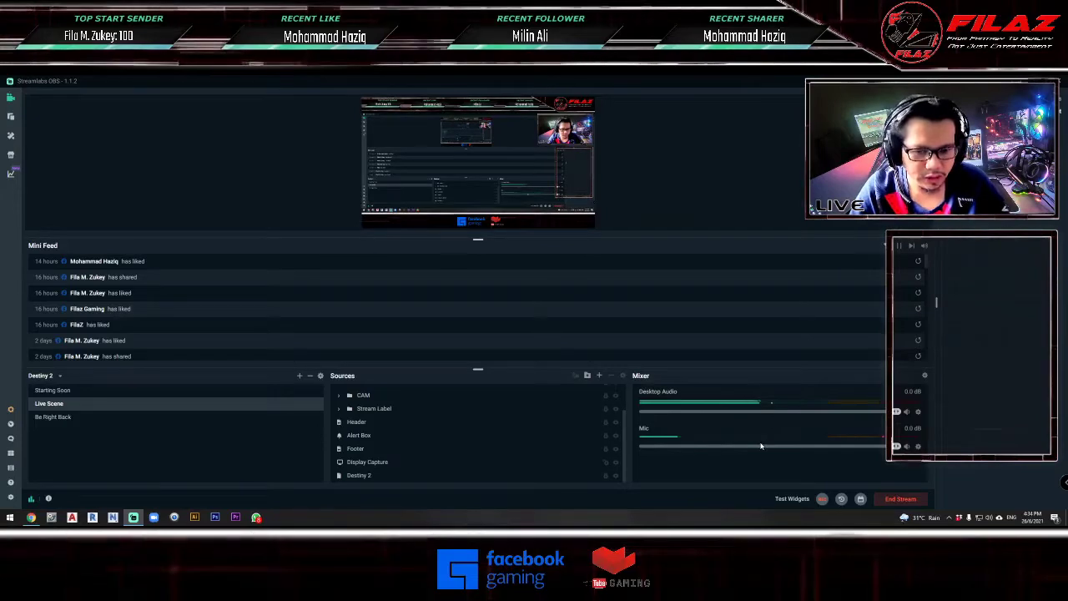
- Set the Desktop Audio source's device to Speakers (3- USB PnP Audio Device)
right_click(917, 414)
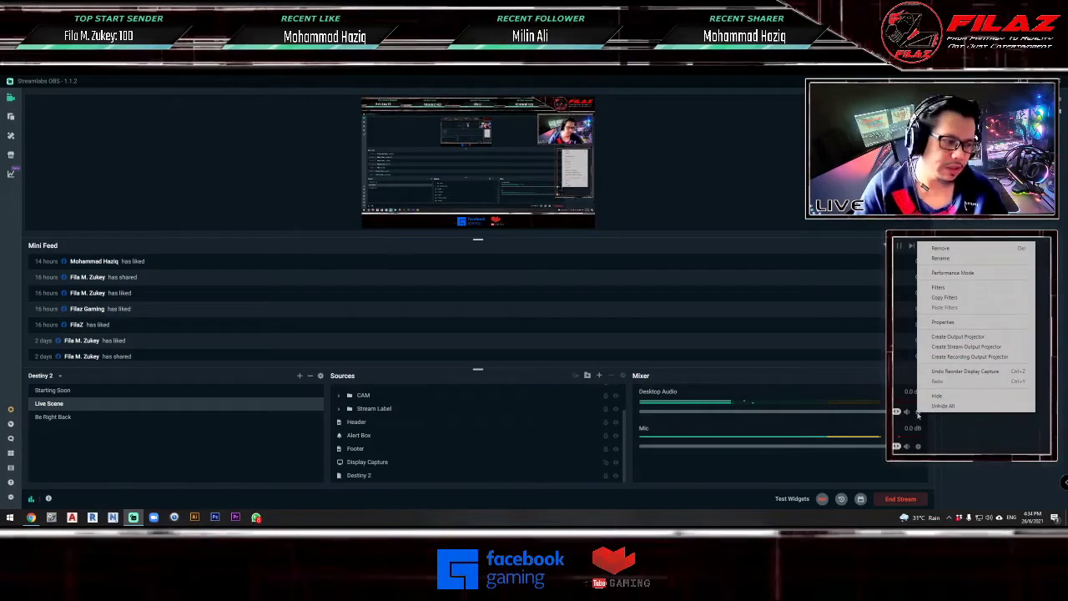
click(968, 322)
click(576, 235)
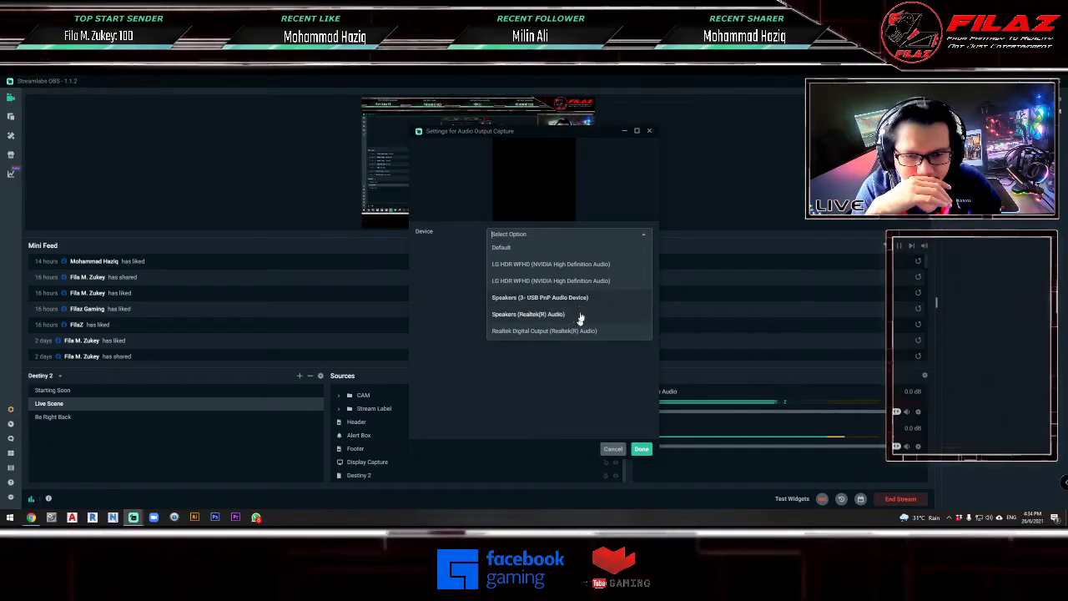
click(513, 300)
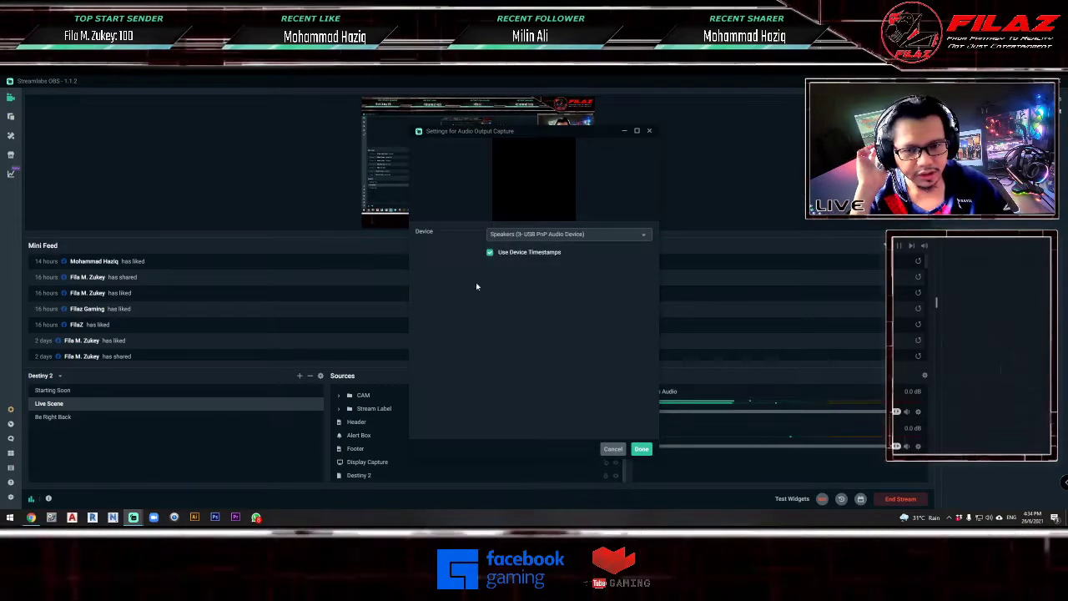
click(640, 448)
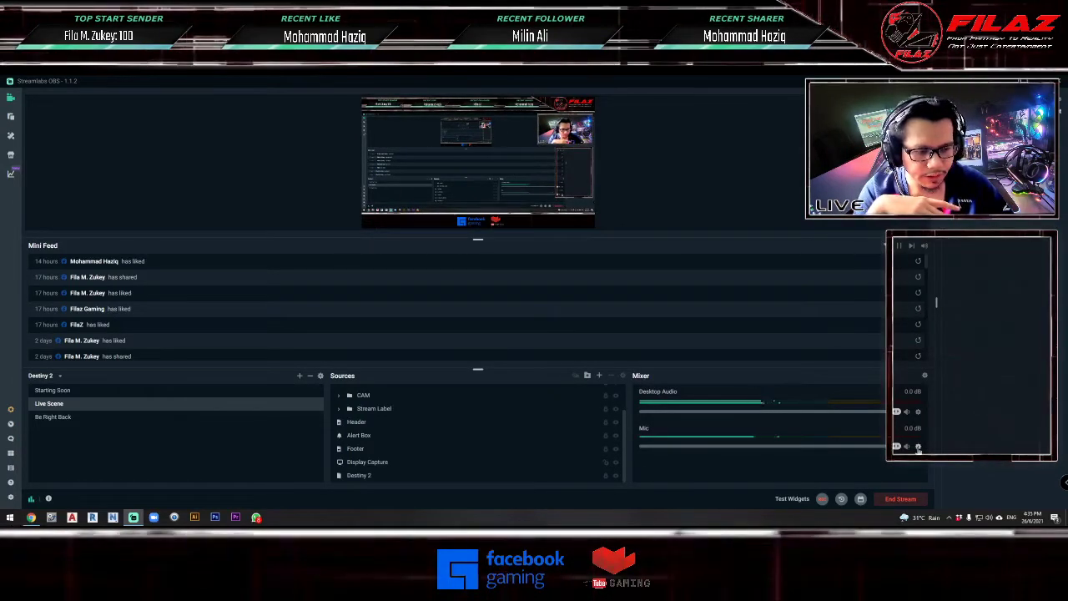
- Set the Mic source's device to Microphone (3- USB PnP Audio Device)
right_click(918, 276)
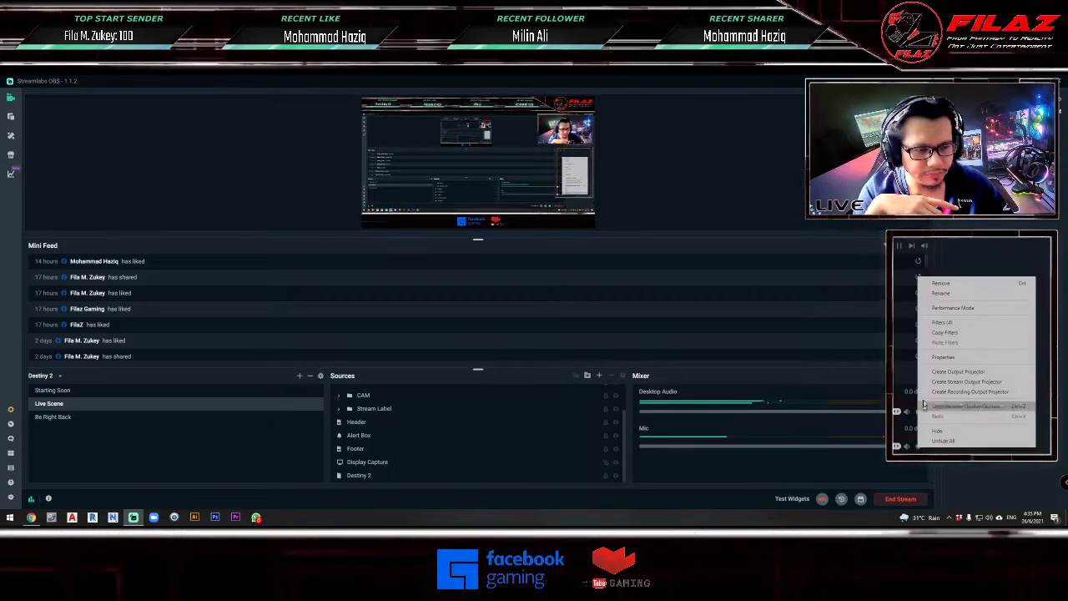
click(947, 361)
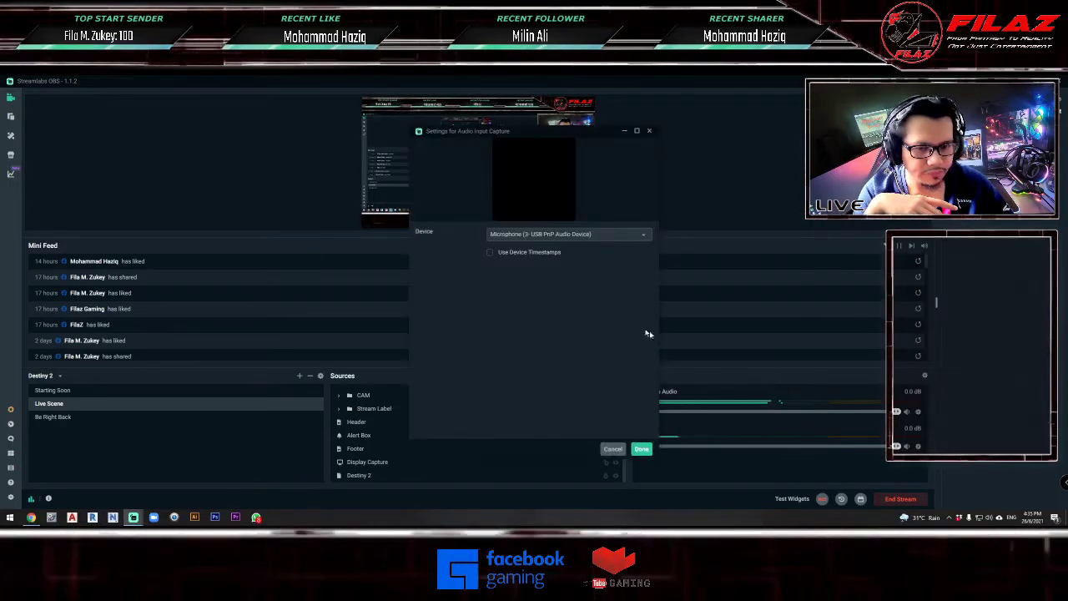
click(639, 234)
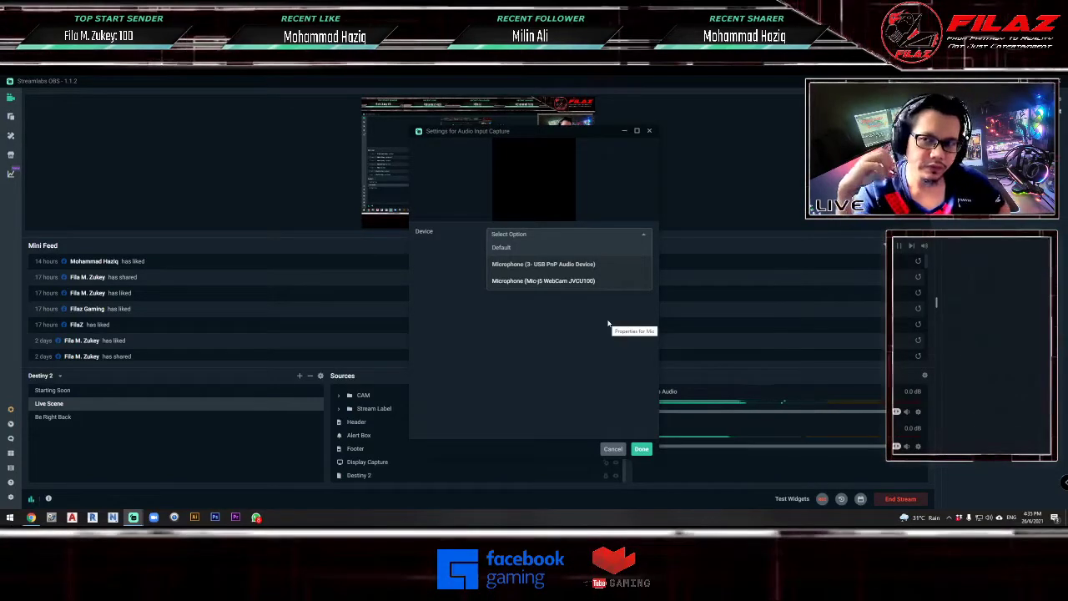
click(581, 265)
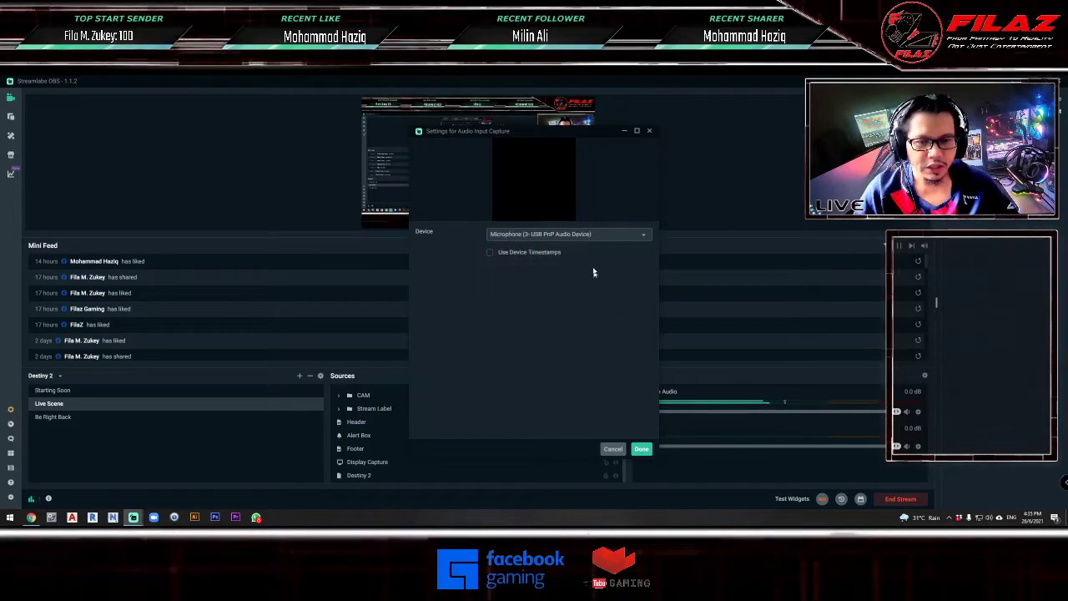
click(584, 235)
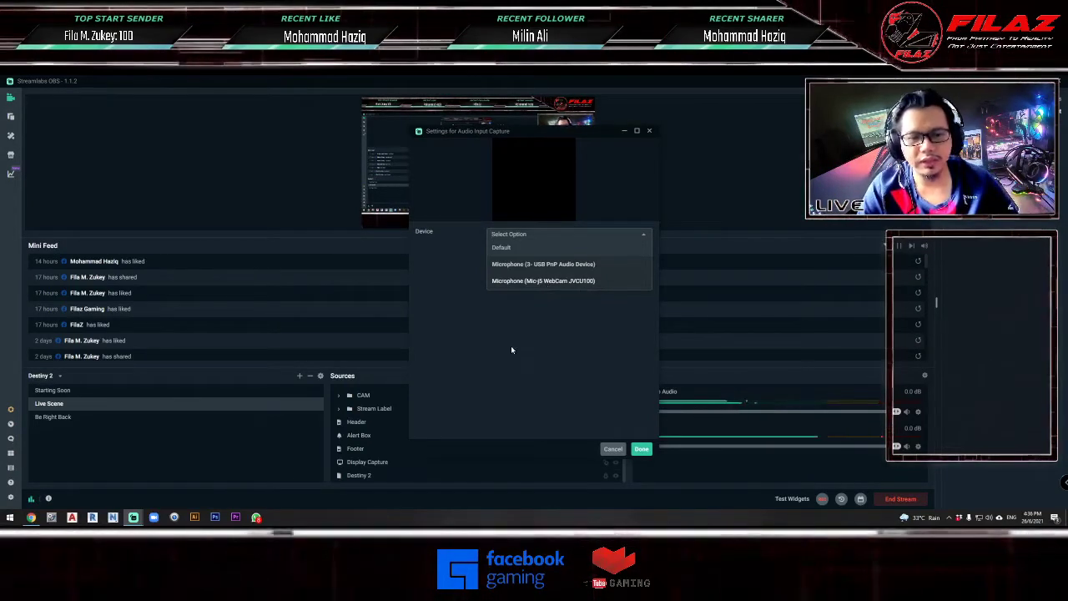
click(546, 264)
click(640, 448)
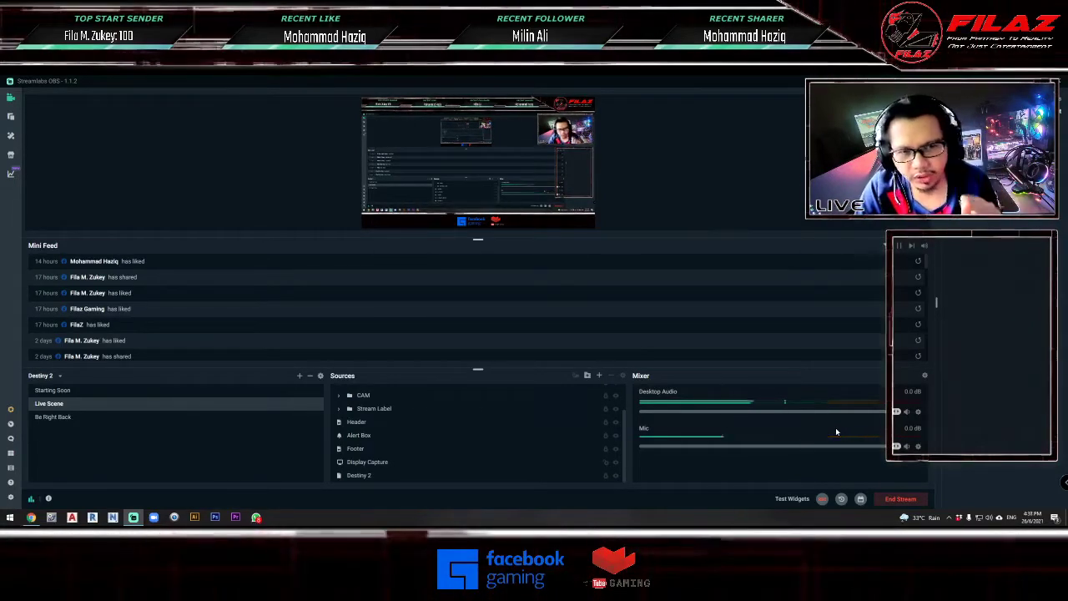
- Examine which parts of the Live Scene preview the Header, Social Media, FilaZ Logo, Chit Chat, CAM and Stream Label sources cover
click(415, 425)
scroll(415, 429, up, 1)
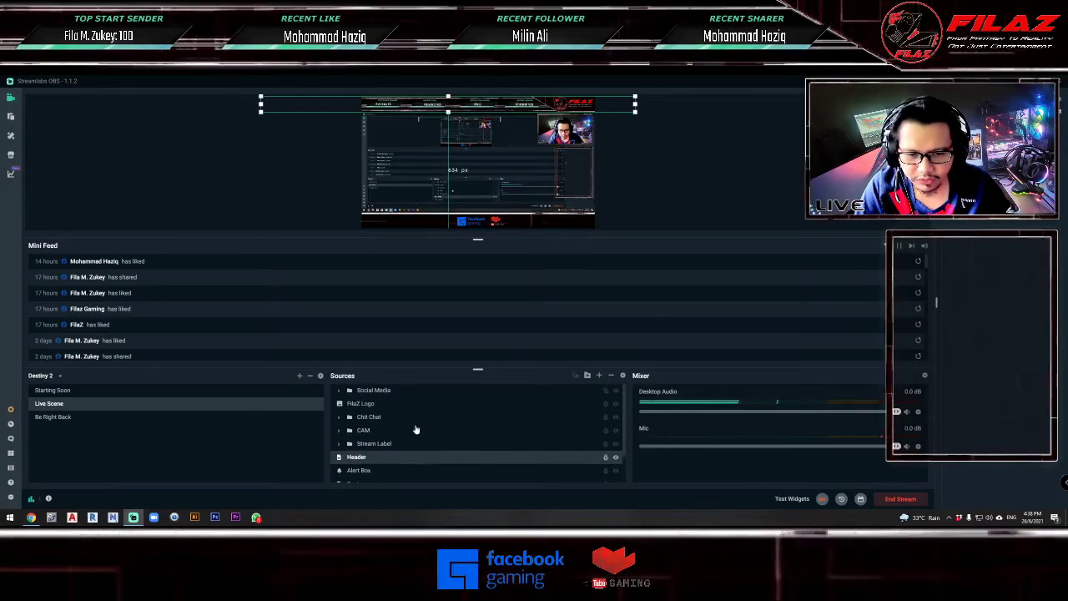
click(388, 392)
click(384, 403)
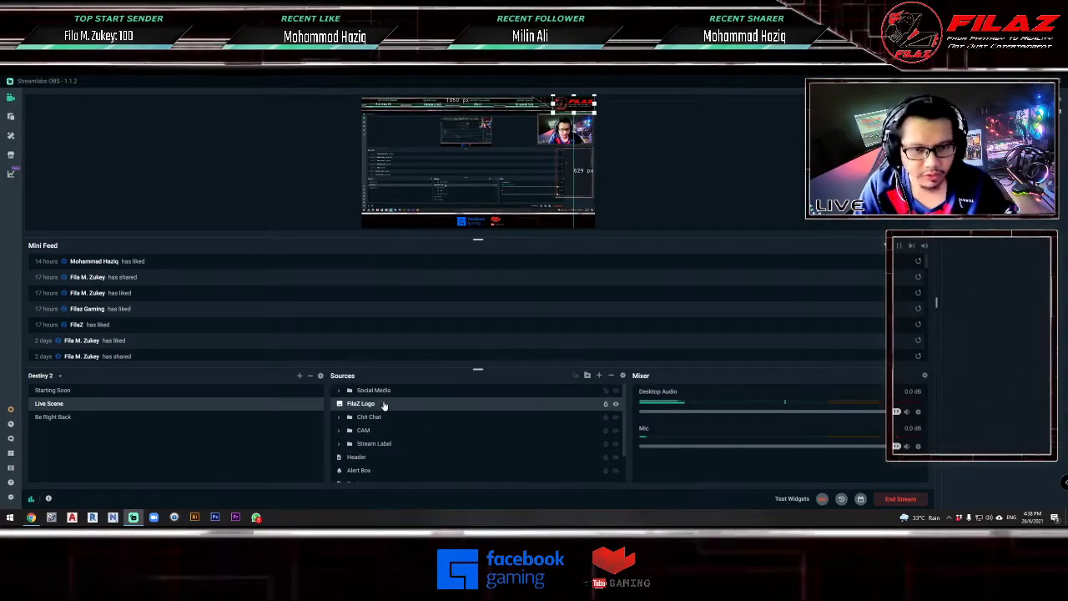
click(384, 416)
click(384, 430)
scroll(386, 433, down, 1)
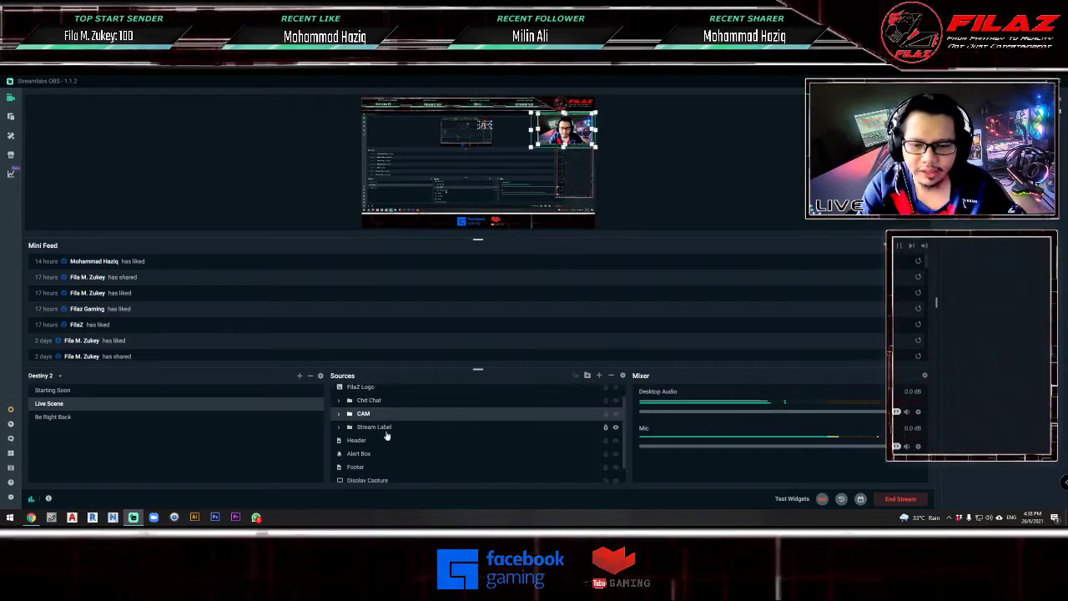
click(386, 429)
click(383, 401)
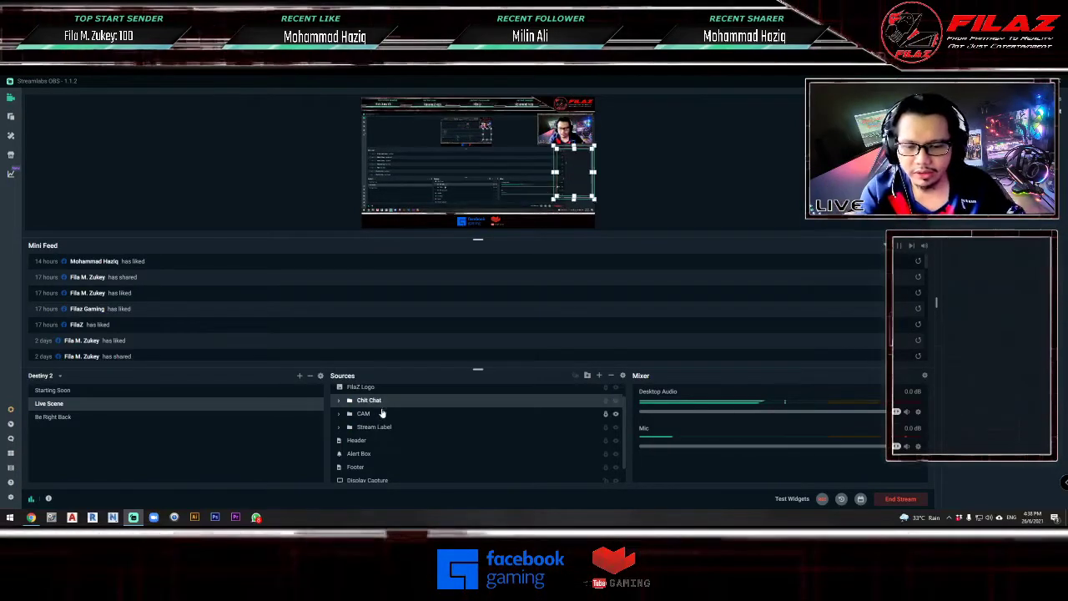
click(381, 413)
click(381, 427)
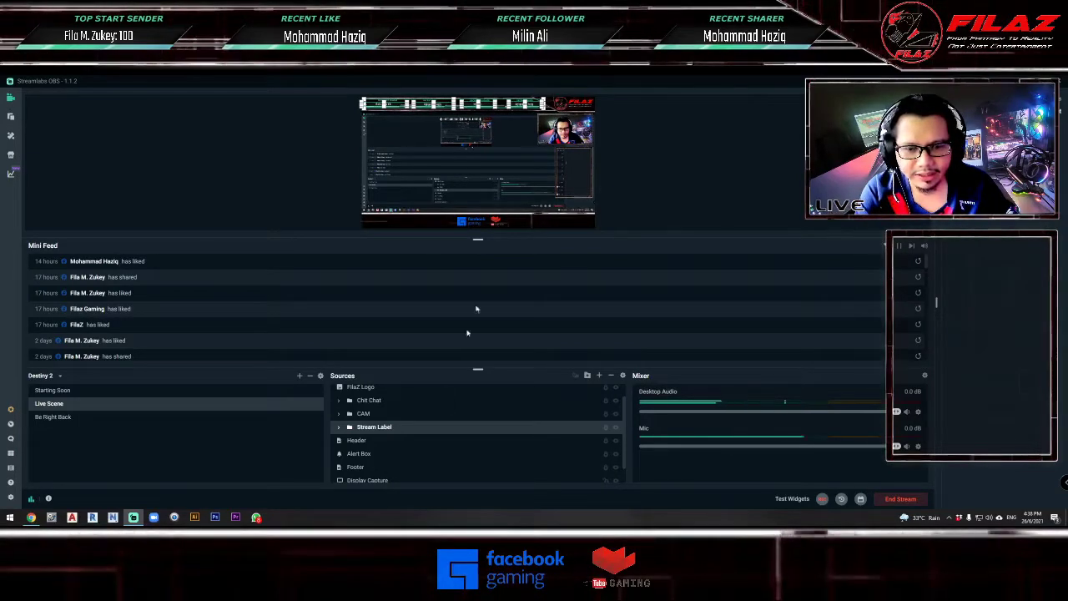
click(375, 414)
scroll(377, 422, up, 1)
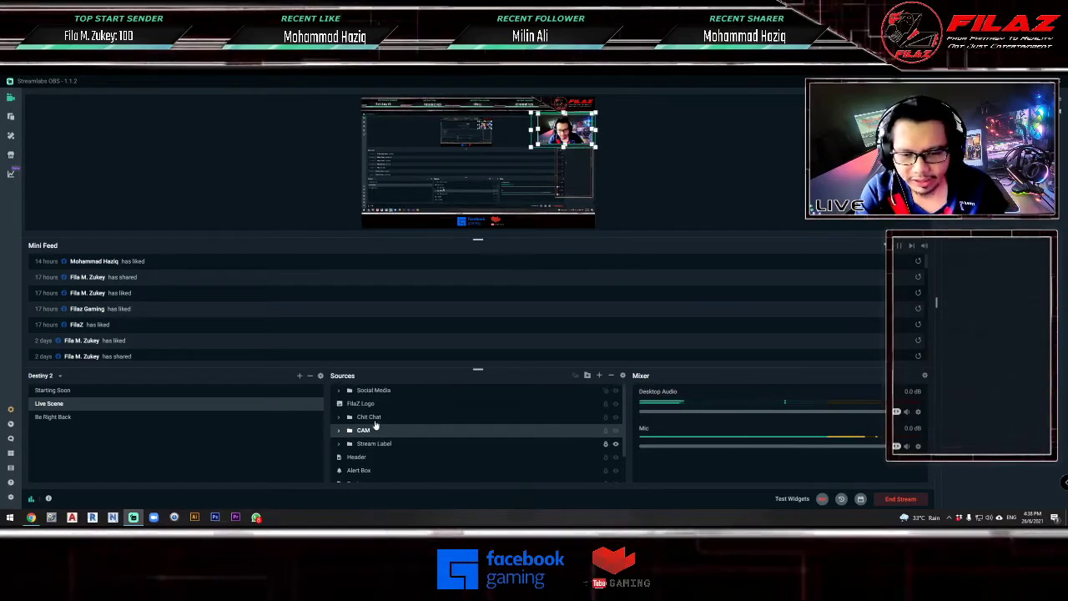
click(386, 392)
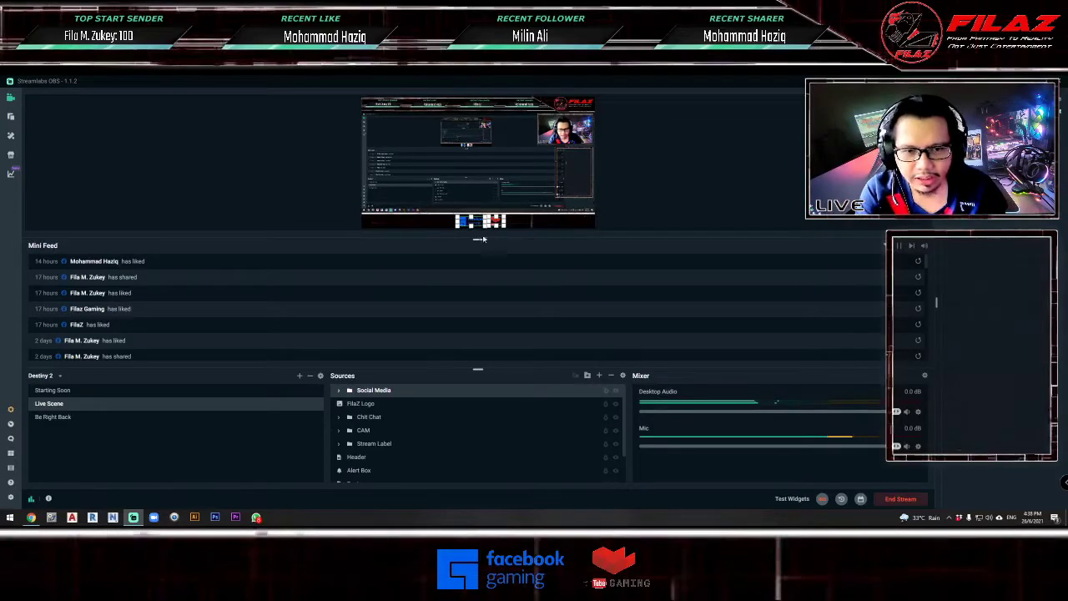
click(406, 444)
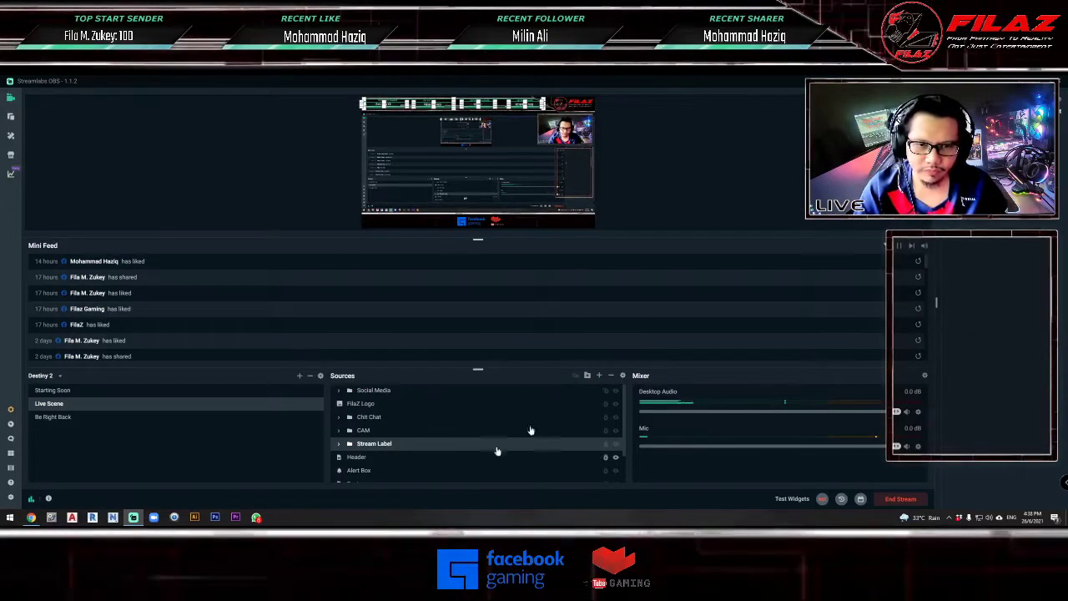
click(665, 179)
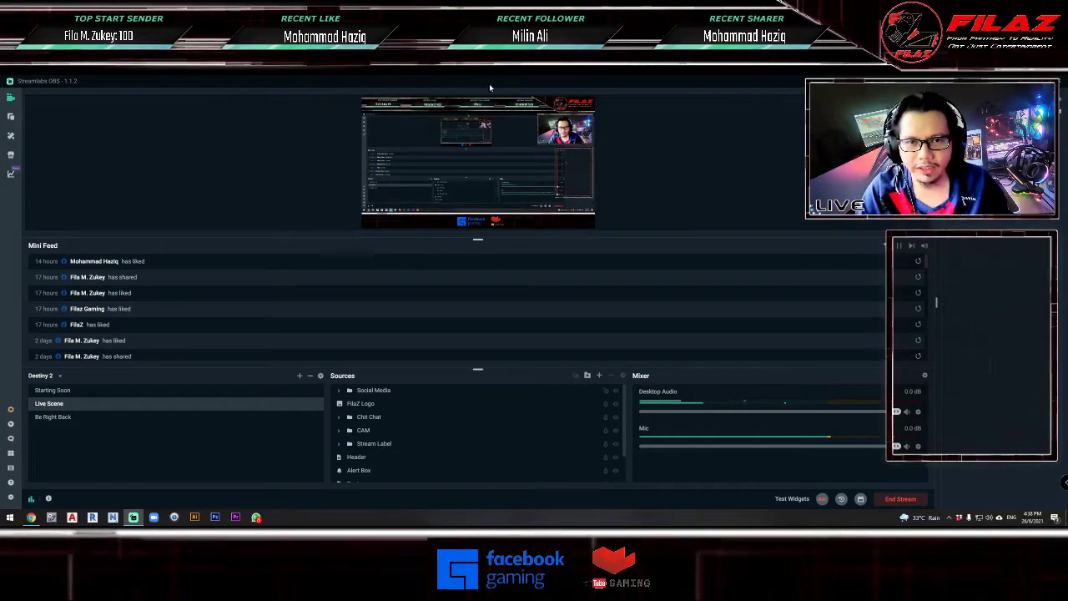
- Dock the Streamlabs OBS window to the left half of the desktop
click(1005, 81)
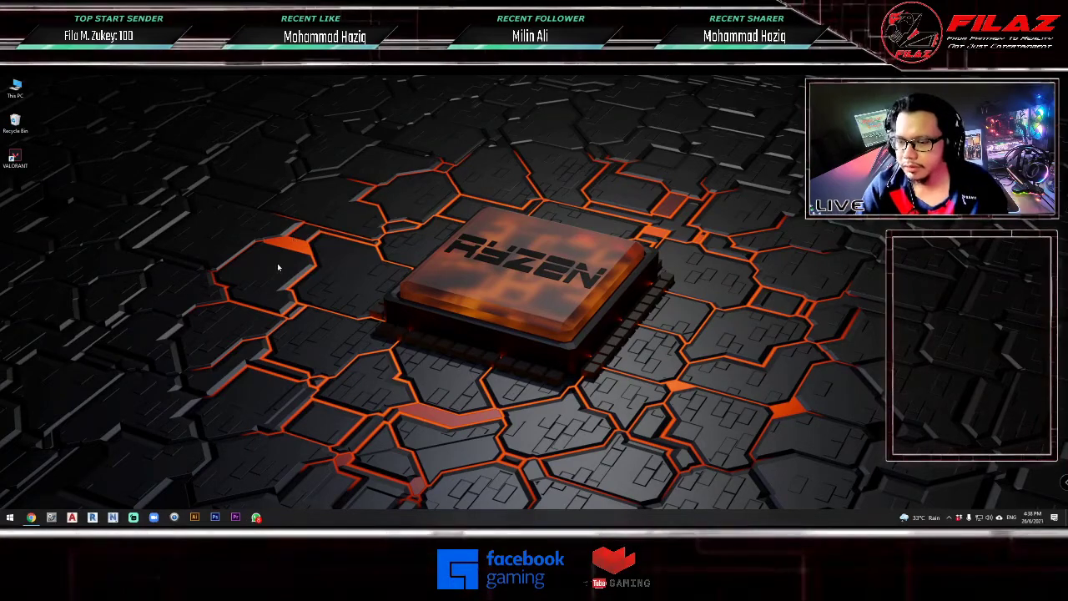
key(alt+Tab)
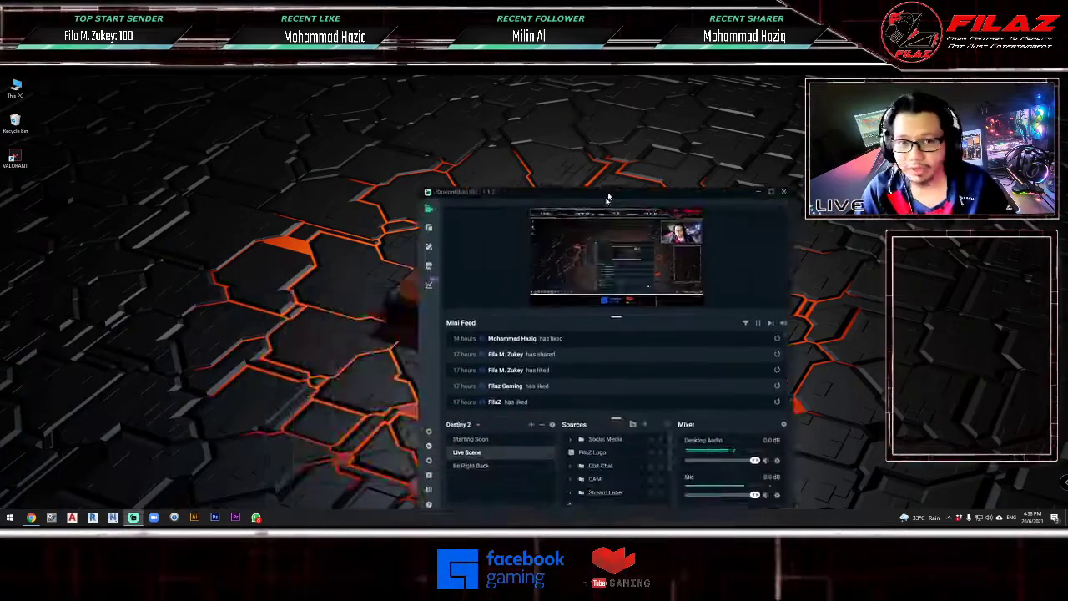
key(super+Left)
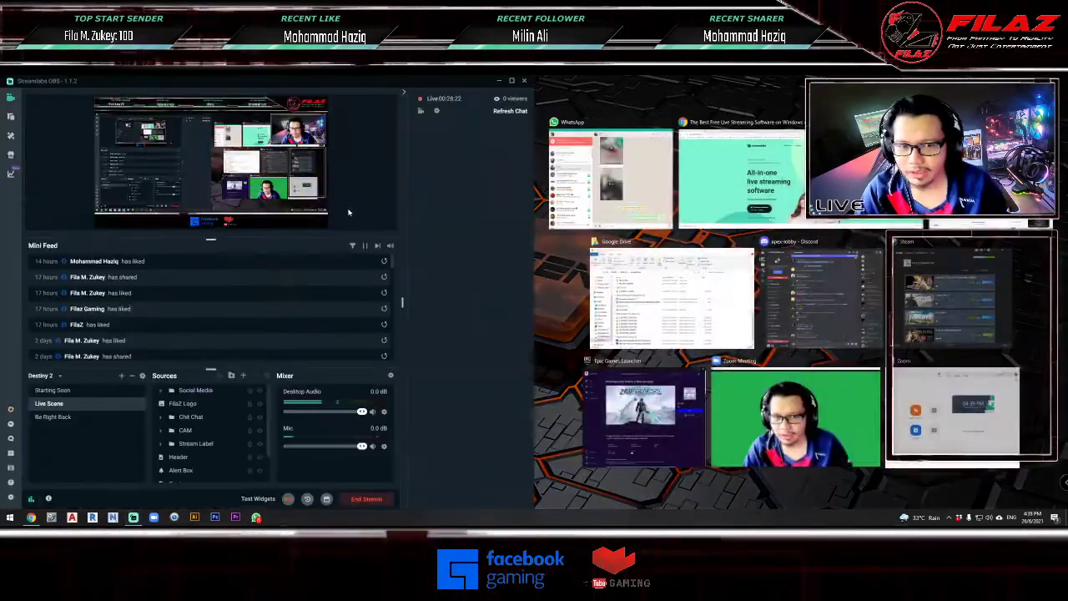
click(354, 123)
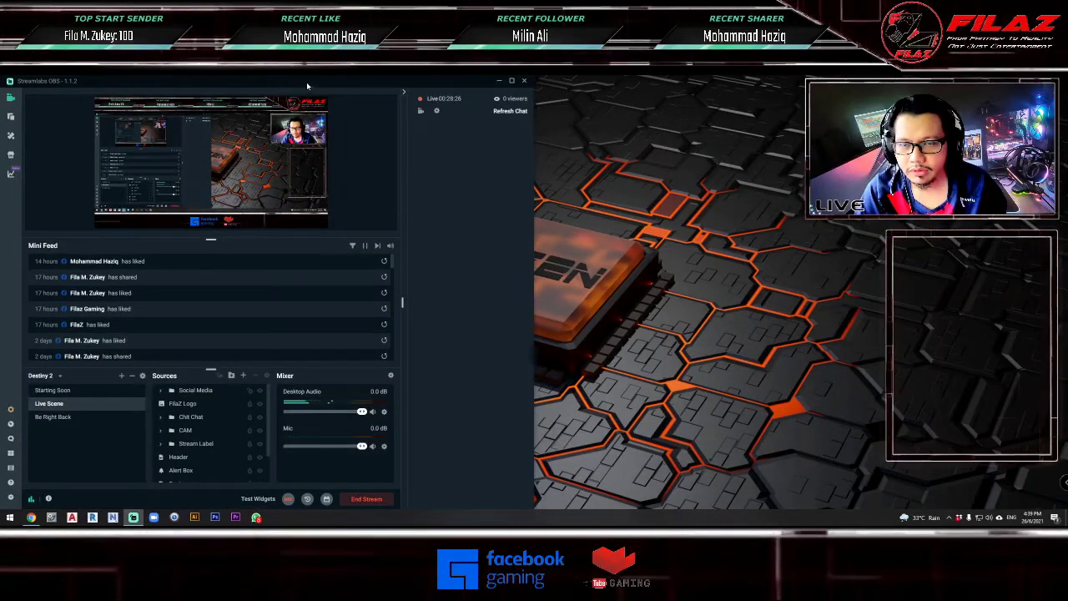
drag(307, 86, 1, 159)
click(441, 229)
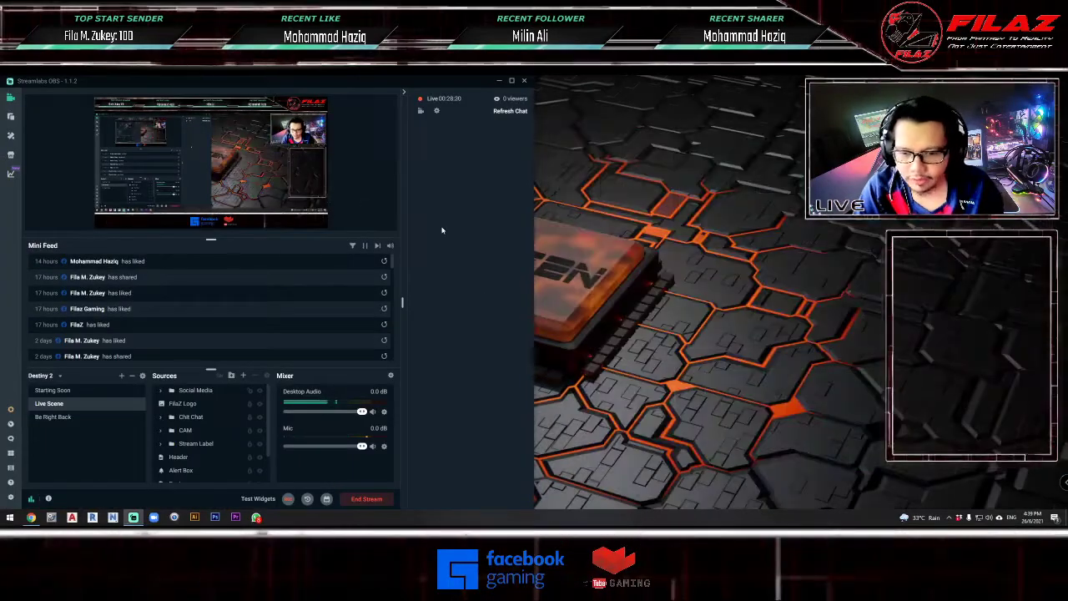
- Start adding a source to Live Scene and read the Audio Input Capture, Color Source and Media Source descriptions, placing the dialog beside the main window
click(242, 376)
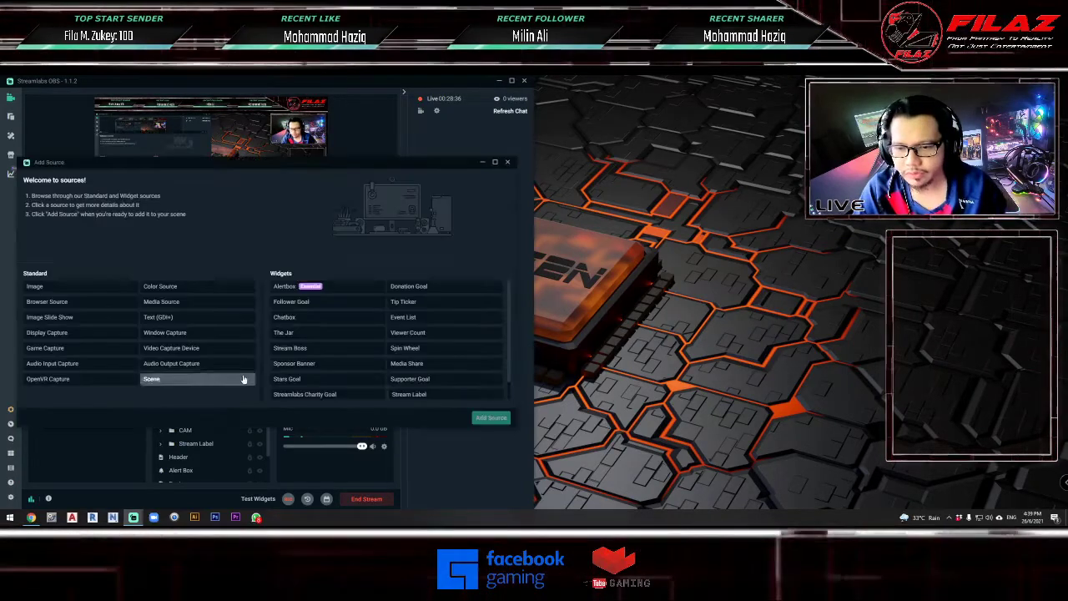
drag(229, 164, 292, 164)
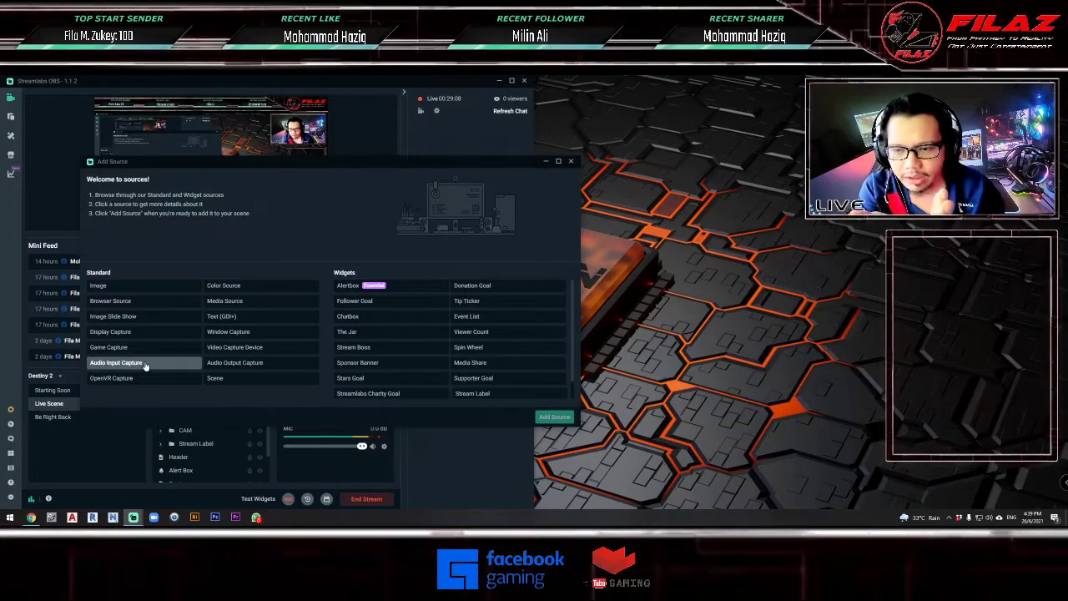
click(145, 364)
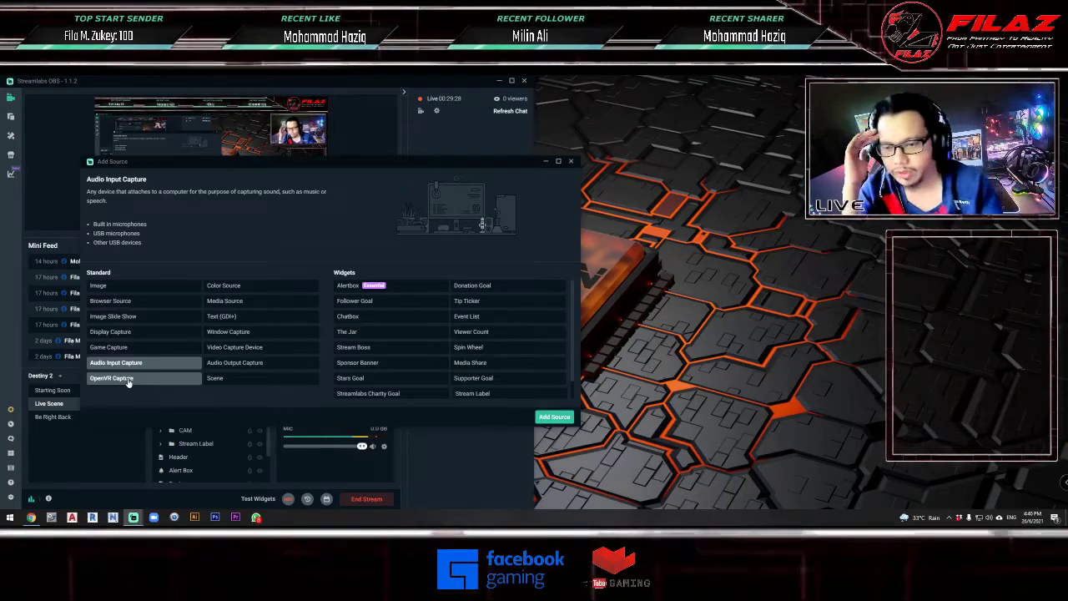
click(250, 286)
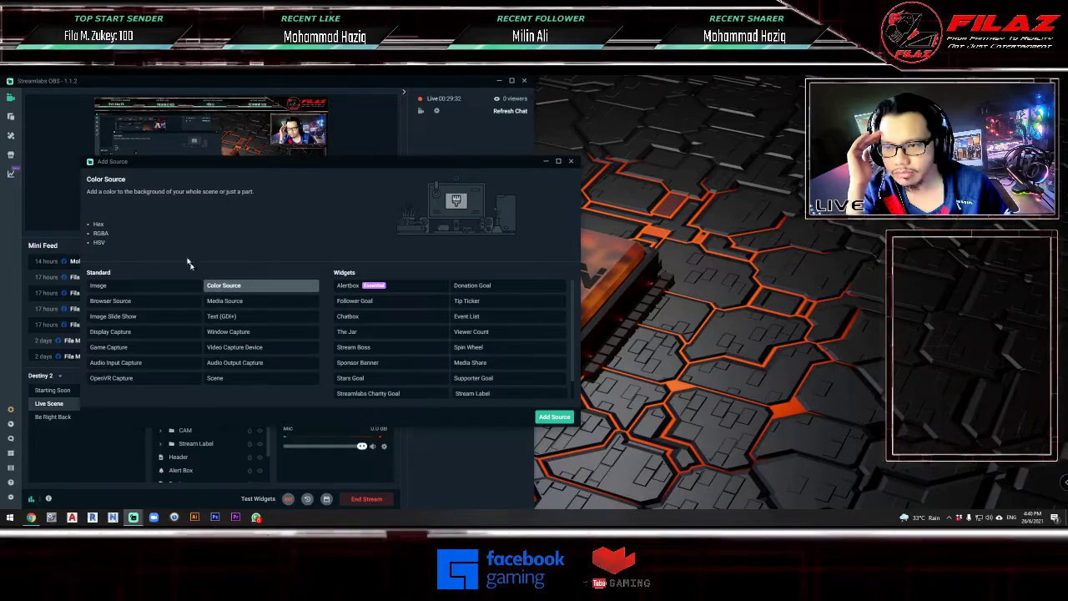
click(247, 305)
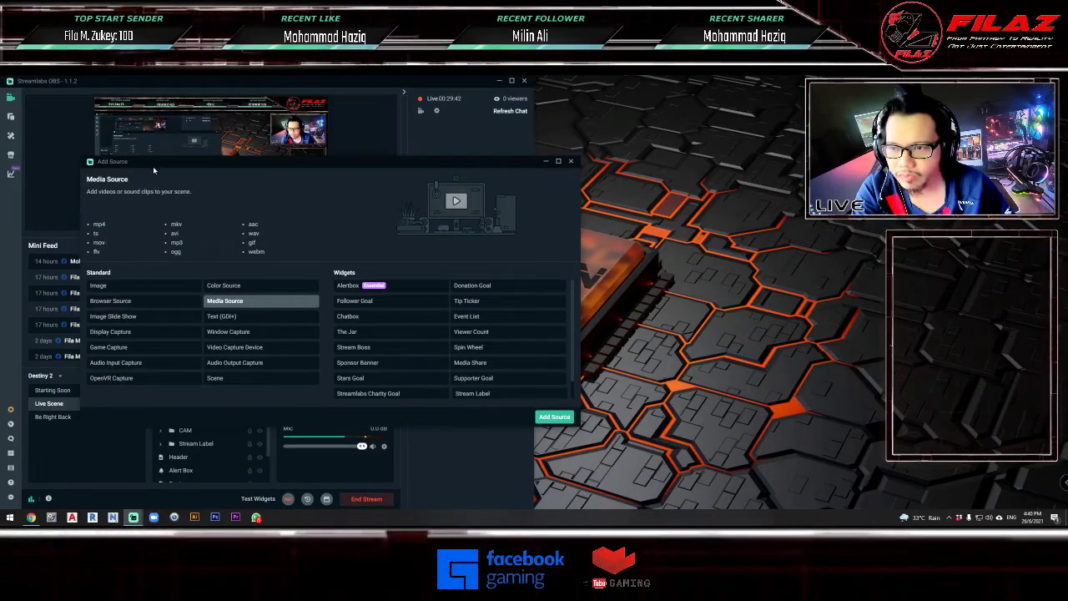
drag(165, 165, 606, 153)
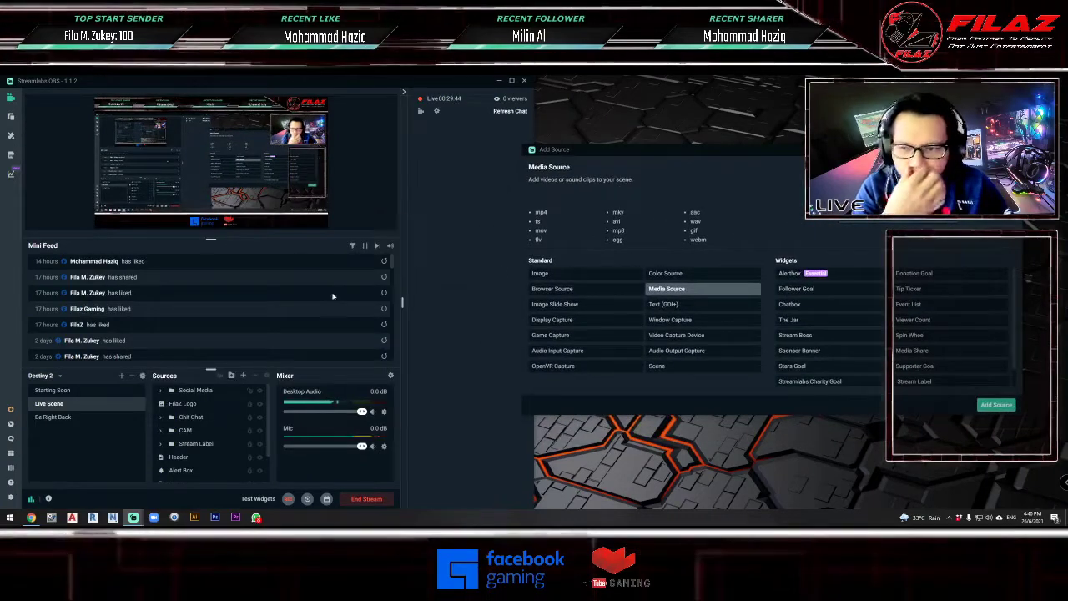
- Review the Text (GDI+) source type, select the CAM source in Live Scene, and read the Window Capture description
click(55, 417)
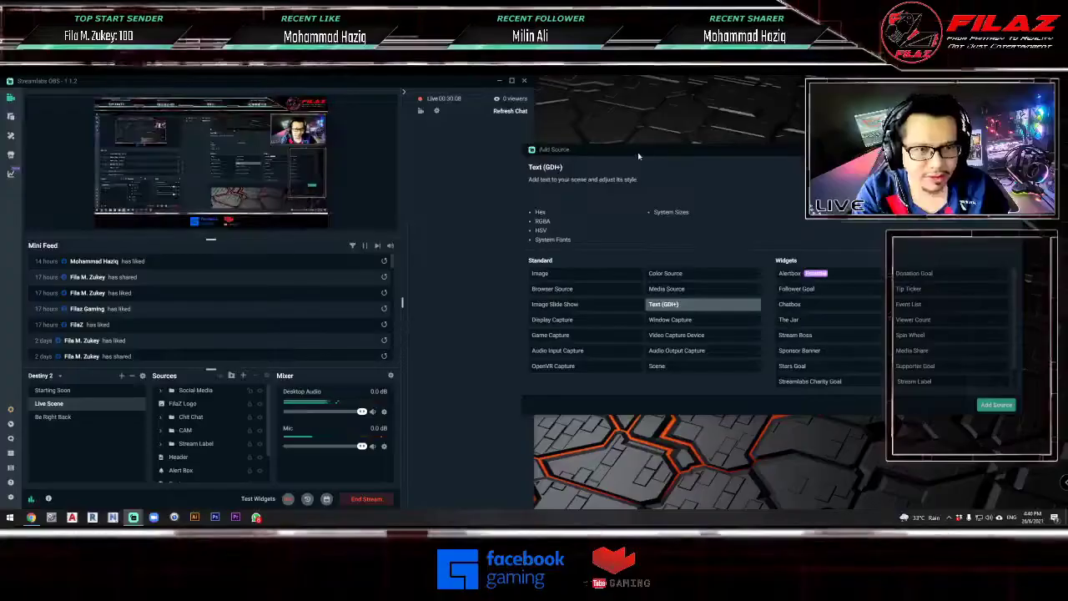
drag(638, 156, 563, 143)
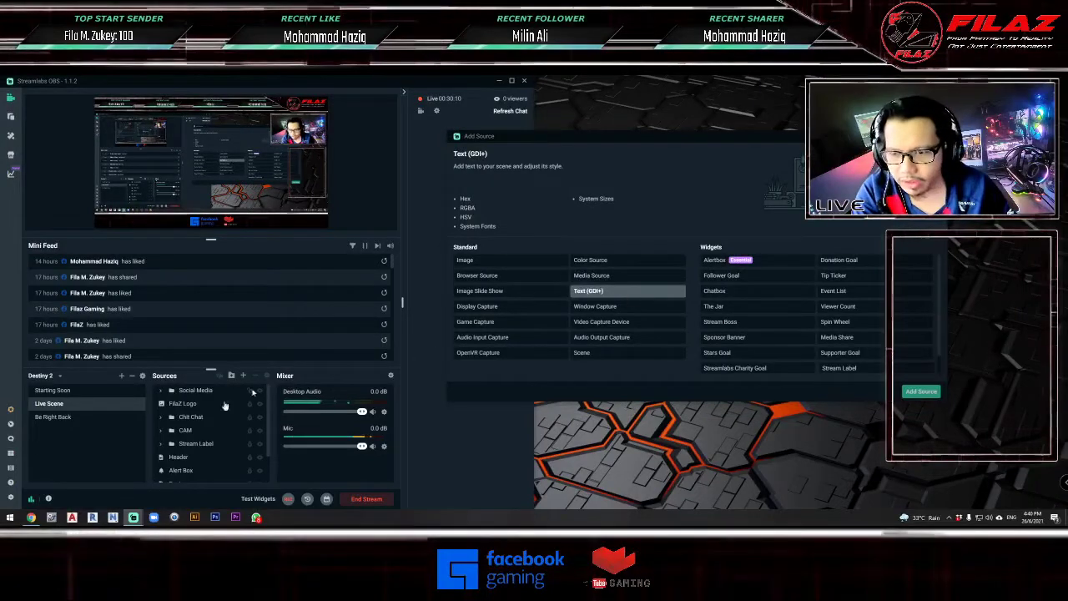
click(185, 430)
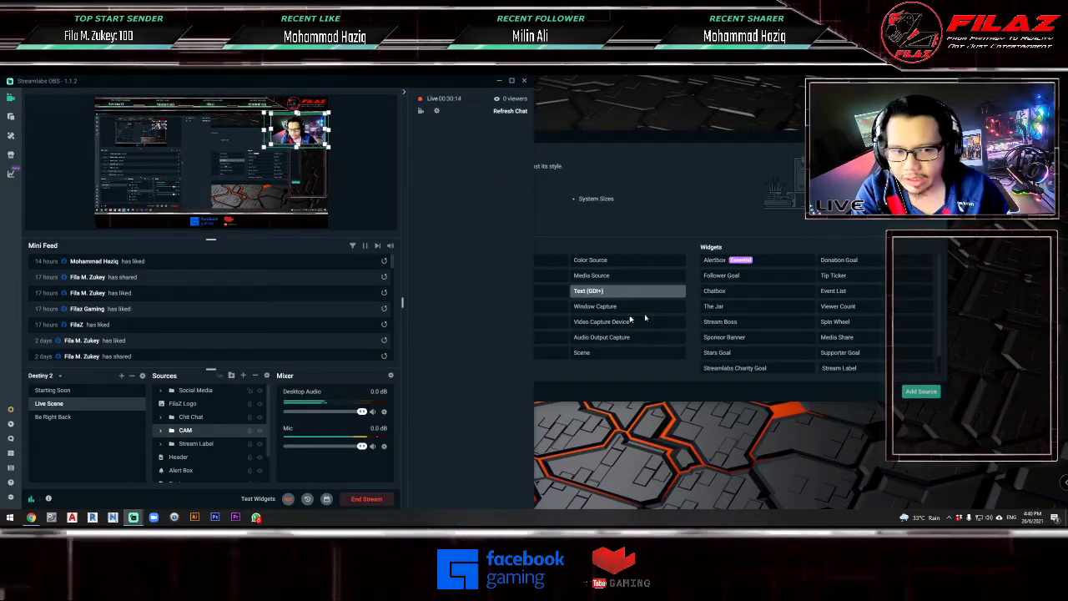
click(594, 306)
drag(543, 139, 476, 156)
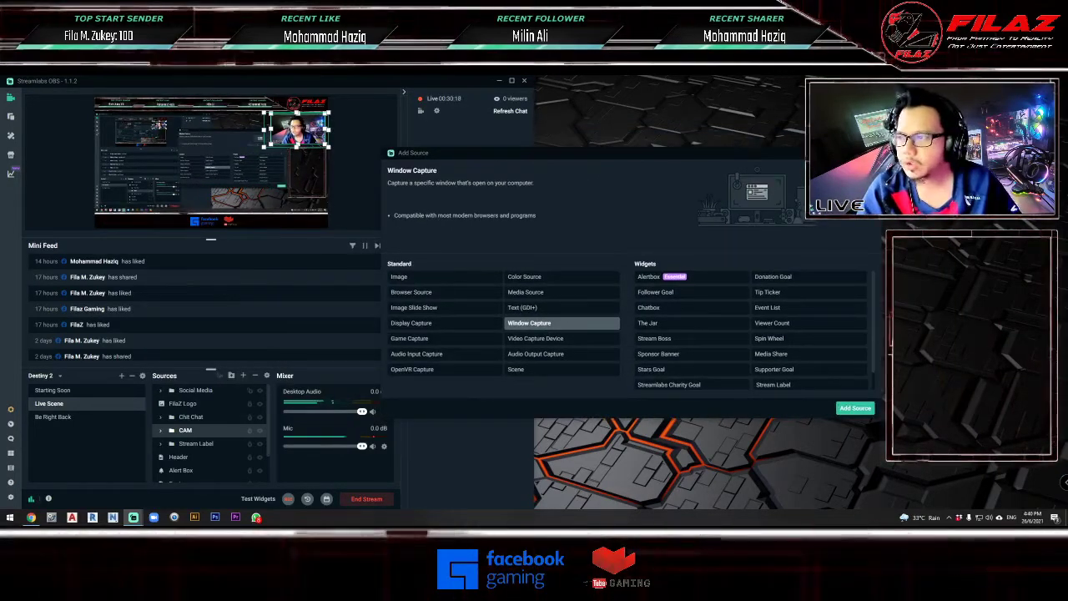
- Switch to the Chrome window with Facebook Live Producer, show it beside Streamlabs OBS, and move it off the captured desktop again
key(alt+Tab)
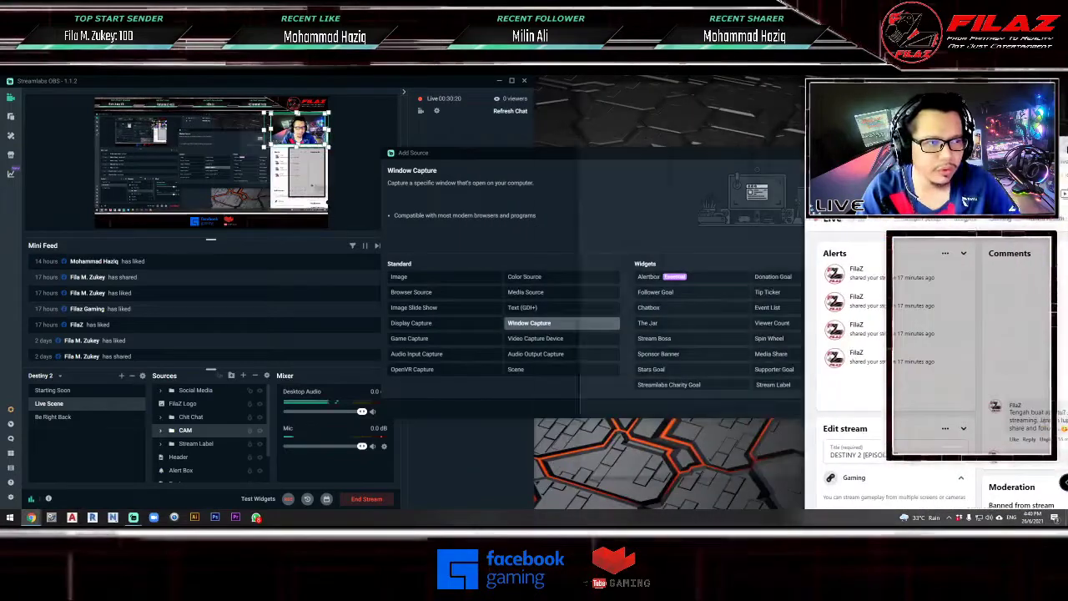
key(alt+Tab)
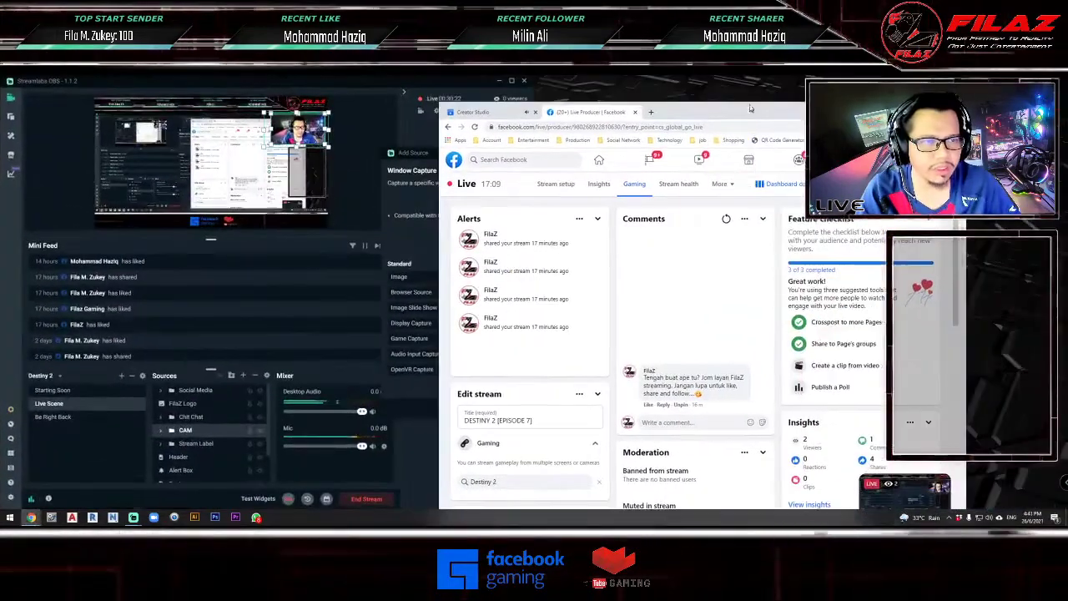
drag(749, 101, 617, 127)
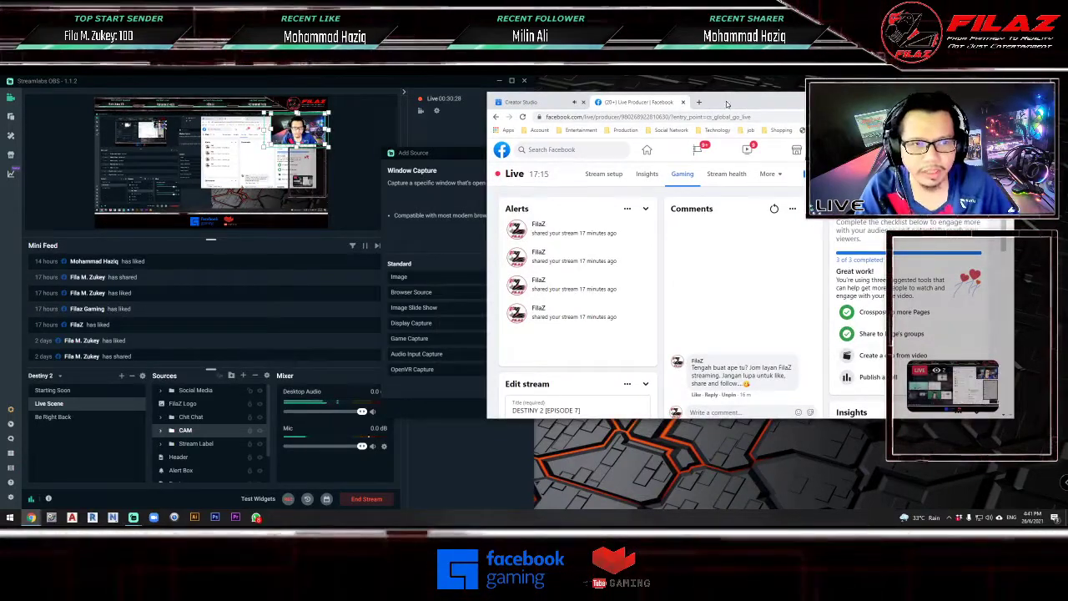
drag(727, 107, 143, 168)
click(164, 163)
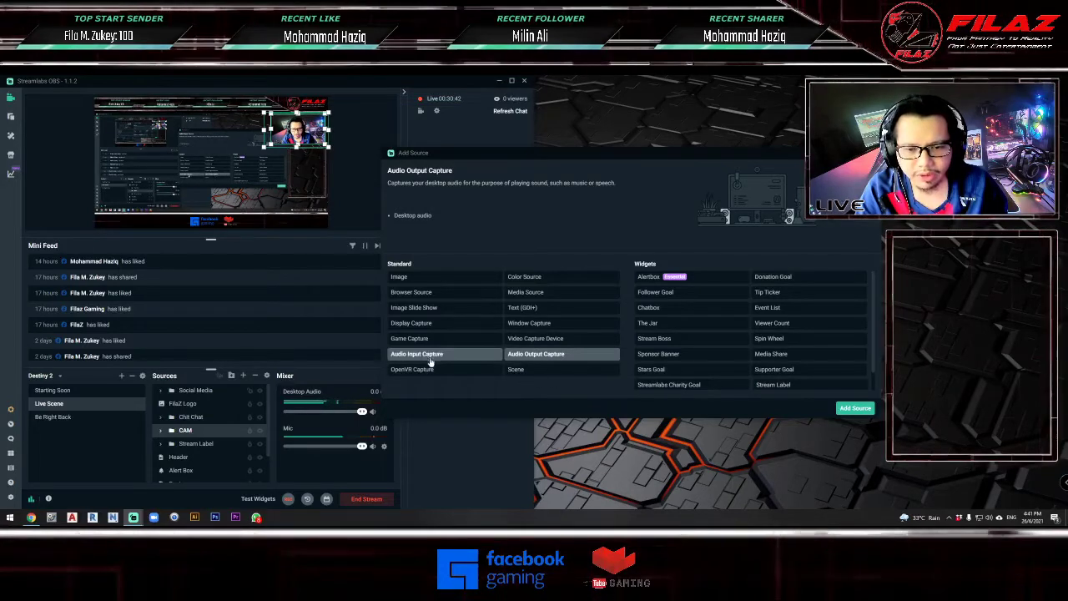
- Read the descriptions of the Audio Output Capture and Scene source types
click(542, 373)
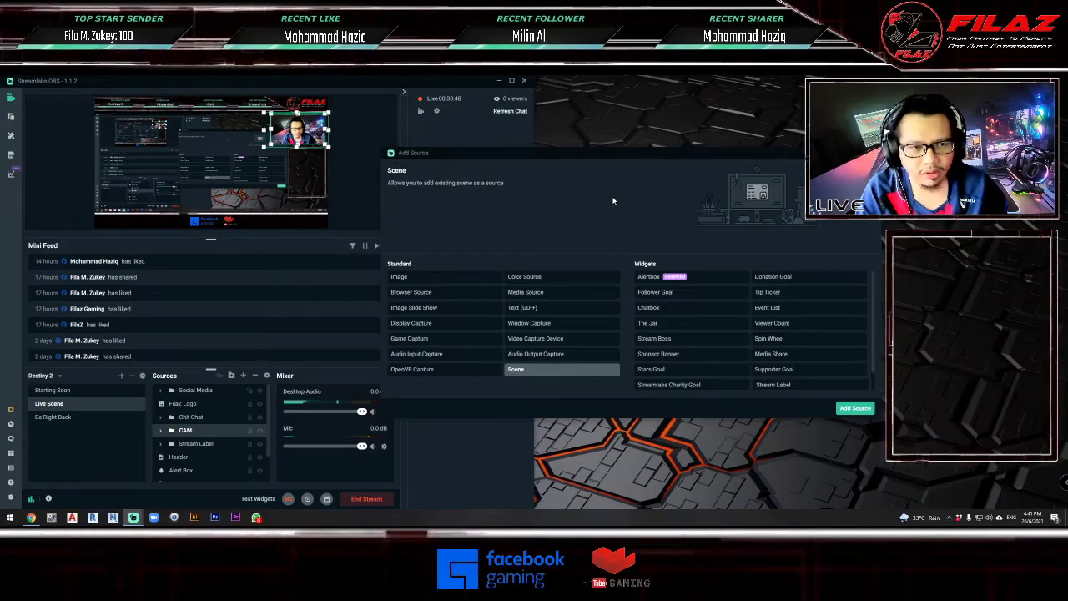